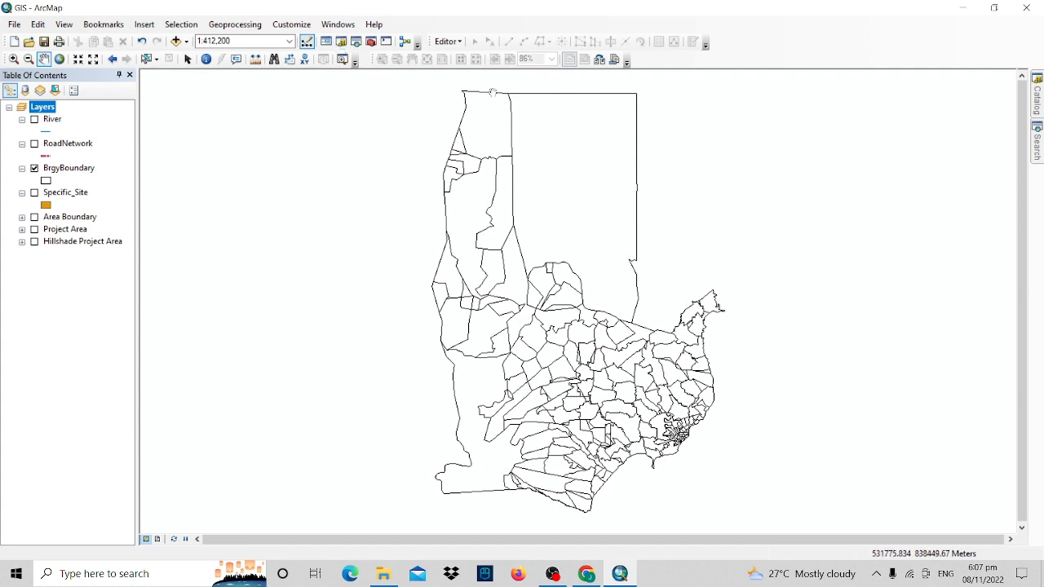
Locate the Dissolve tool in ArcToolbox within the Generalization toolset of Data Management Tools, then close the toolbox.
left_click(237, 25)
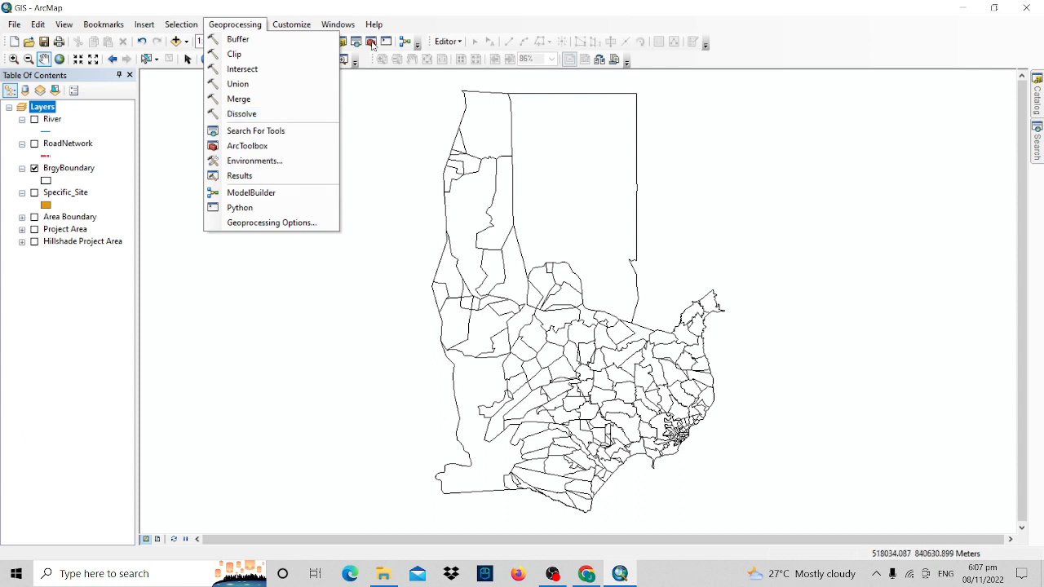
left_click(371, 42)
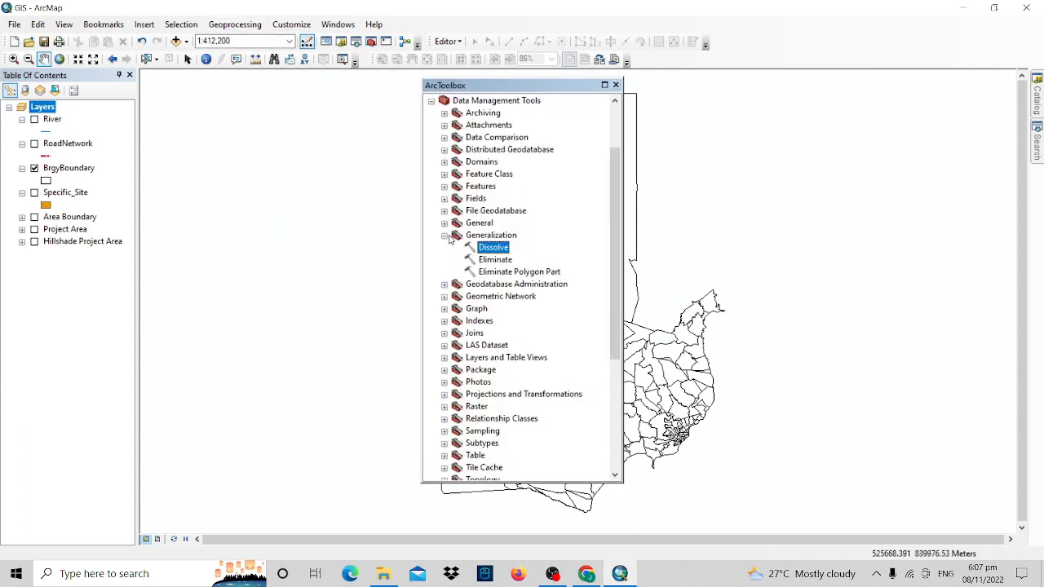
left_click(446, 236)
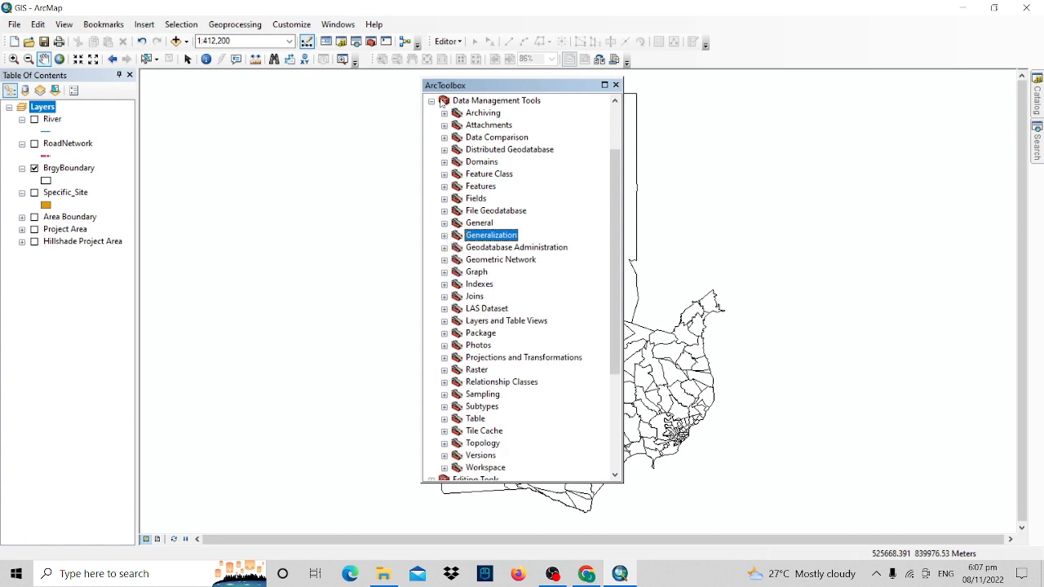
left_click(432, 100)
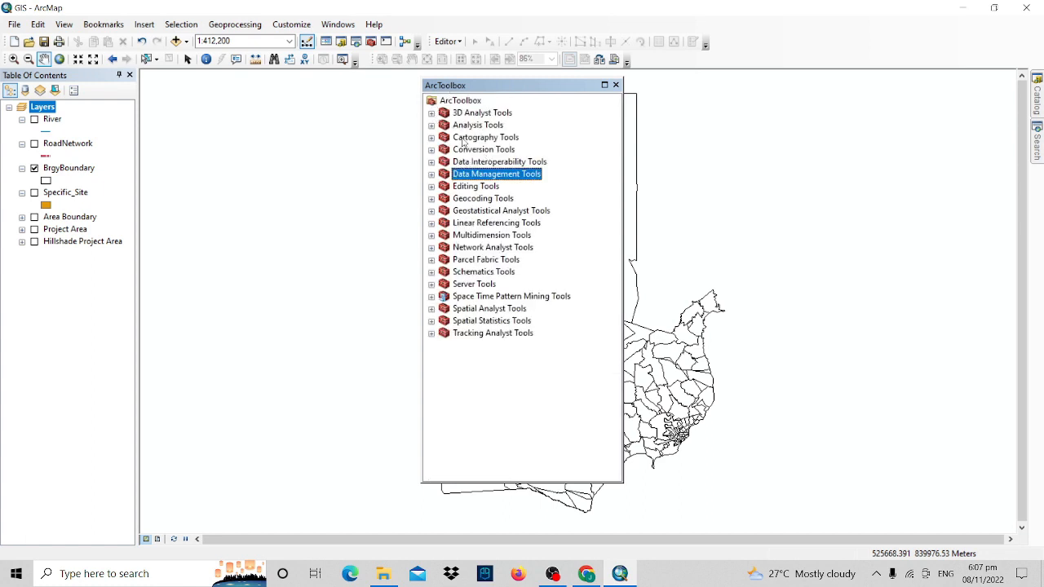
left_click(431, 175)
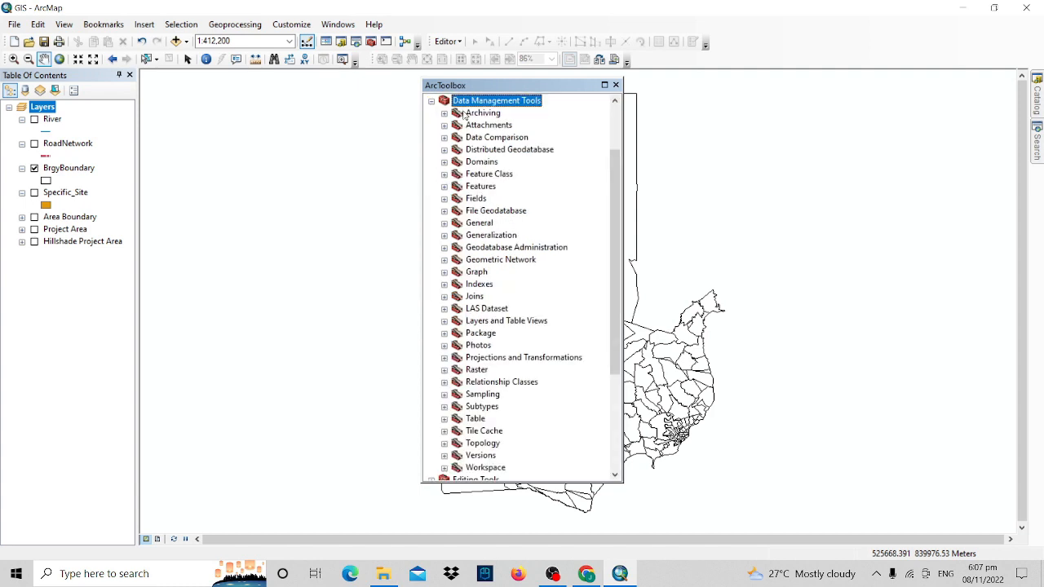
left_click(444, 236)
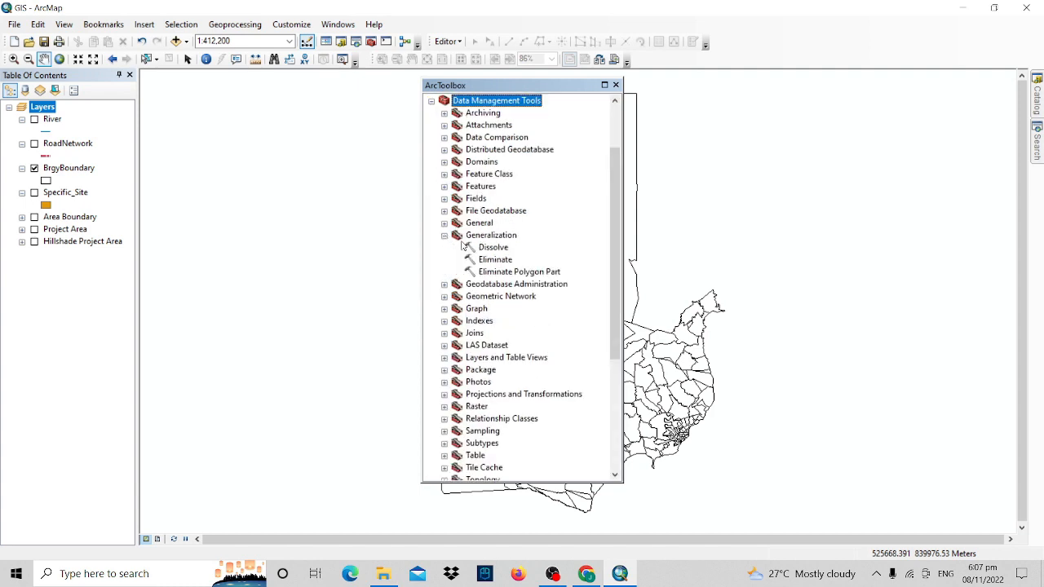
left_click(493, 248)
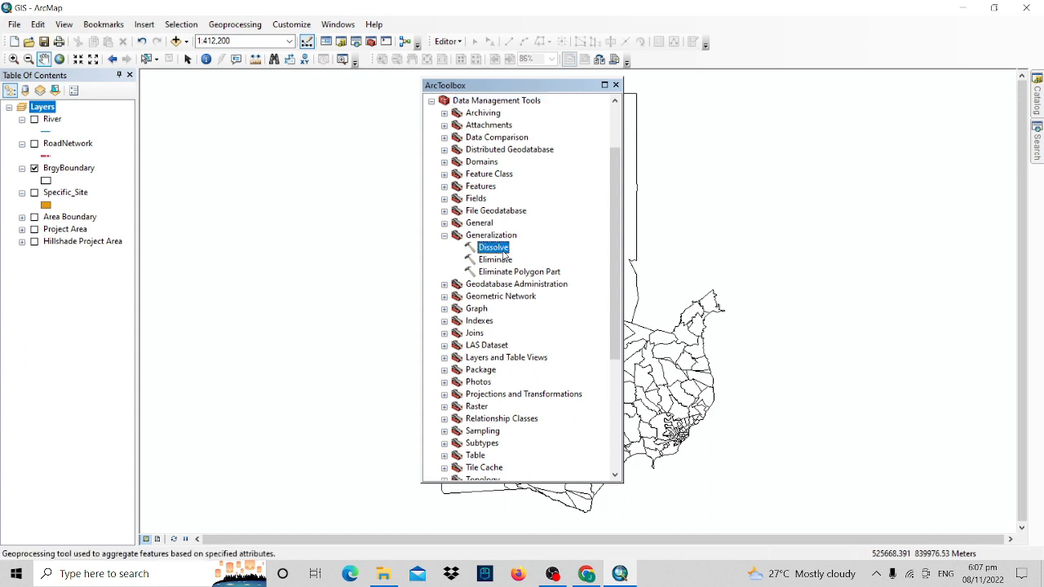
left_click(616, 85)
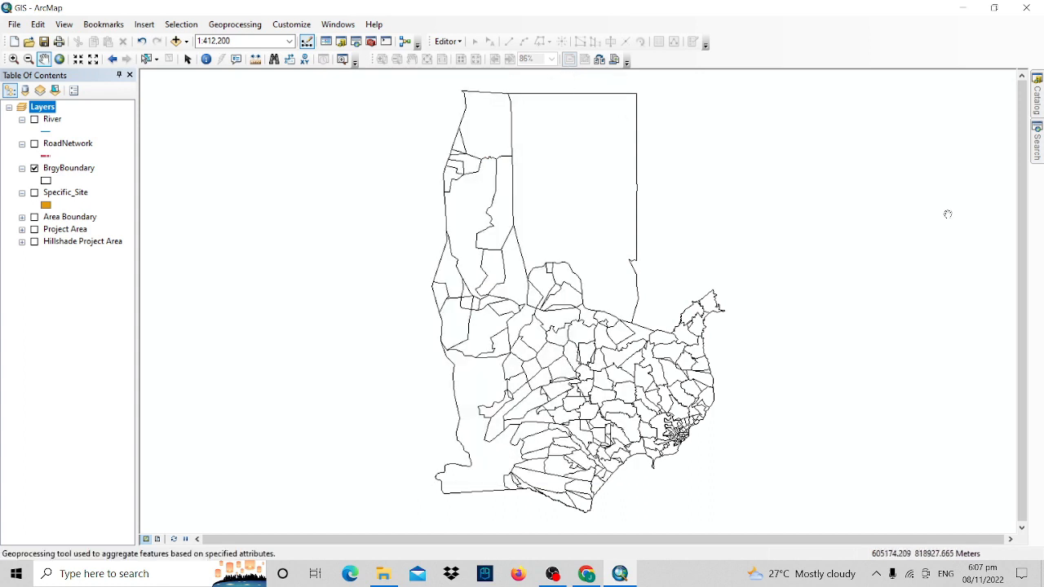
Open the Dissolve (Data Management) tool from the tool search and set BrgyBoundary as the input features.
left_click(1039, 155)
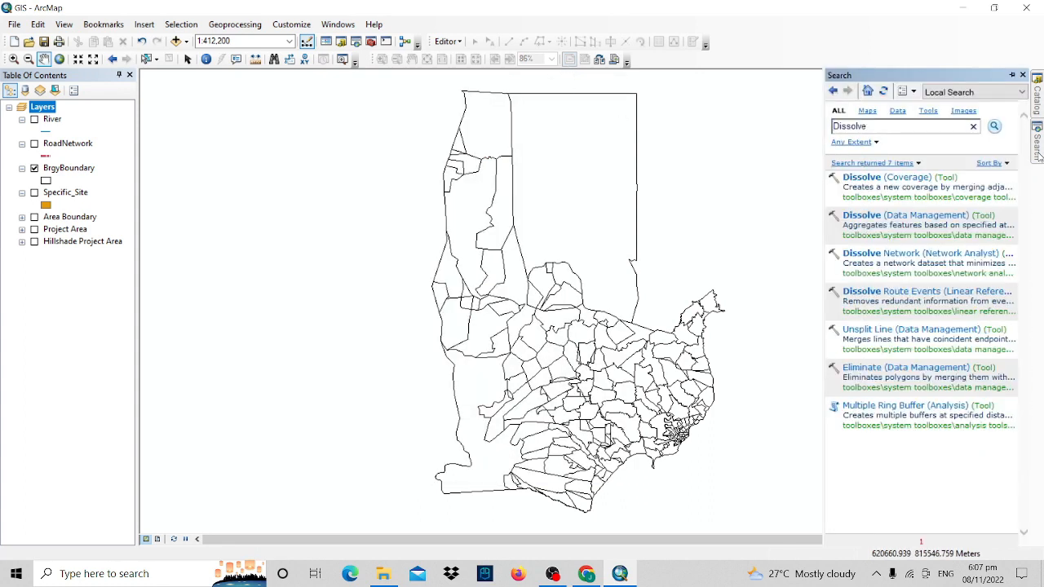
left_click_drag(871, 126, 830, 127)
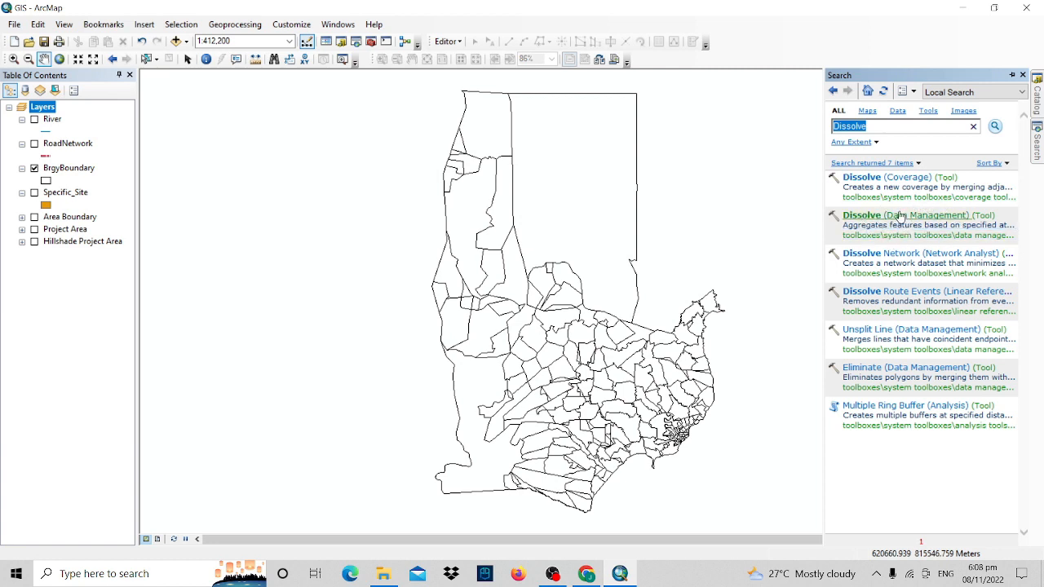
left_click(900, 217)
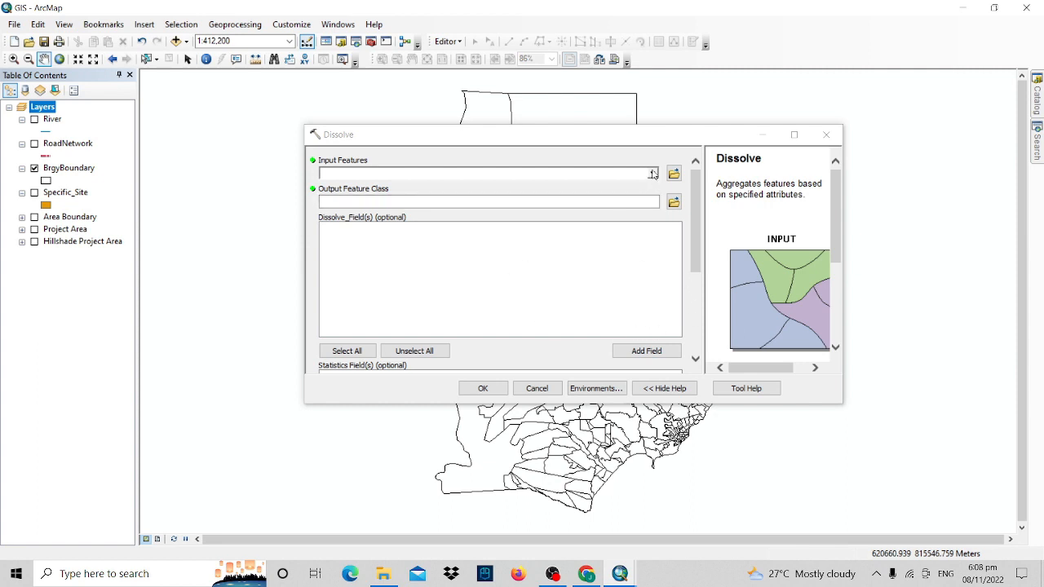
left_click(654, 174)
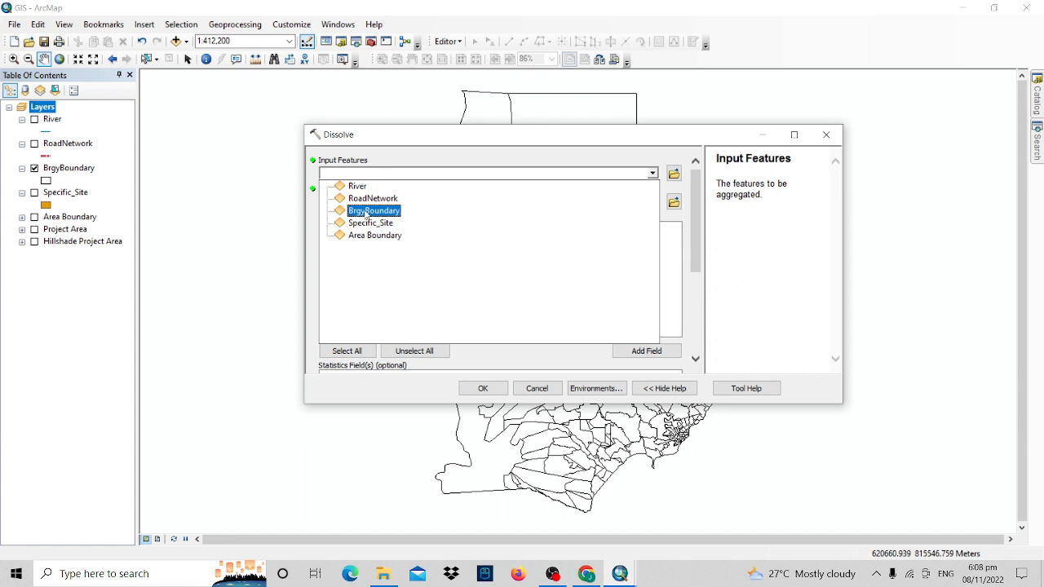
left_click(366, 211)
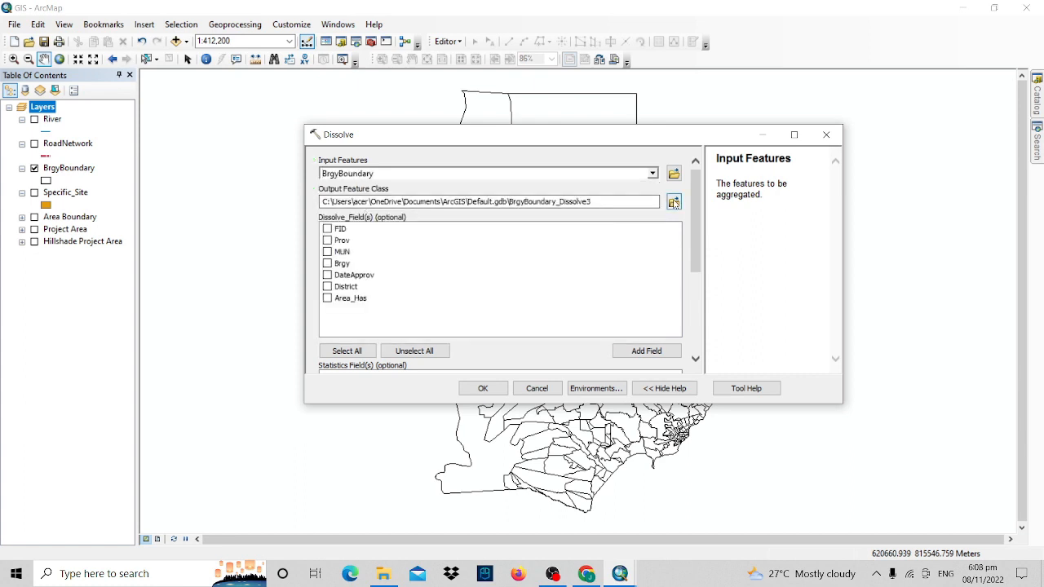
Set the output feature class to Dissolved_Boundary2.shp in the GIS Tutorial folder.
left_click(673, 202)
left_click(475, 335)
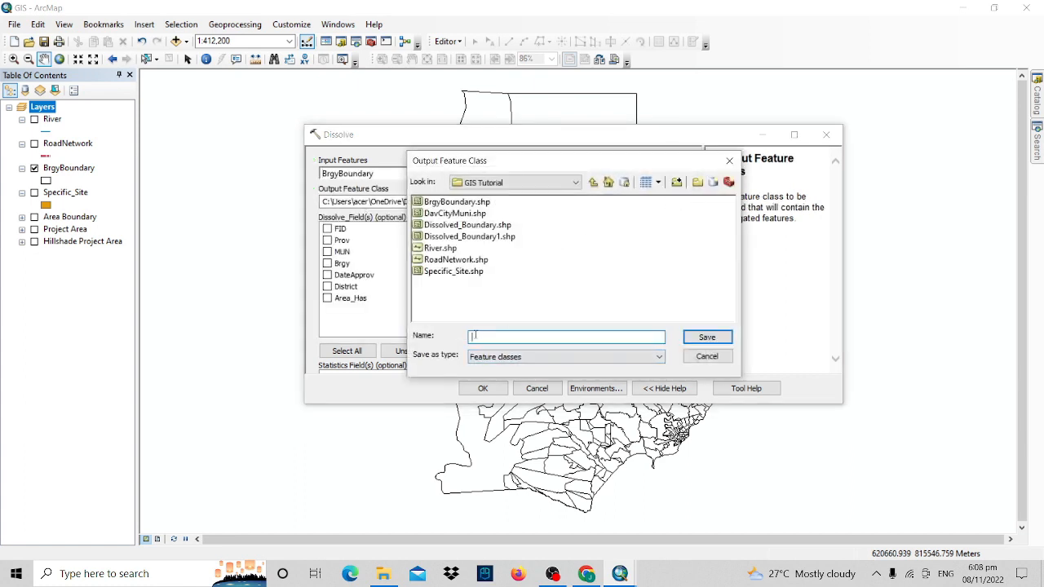
left_click(465, 237)
left_click(542, 337)
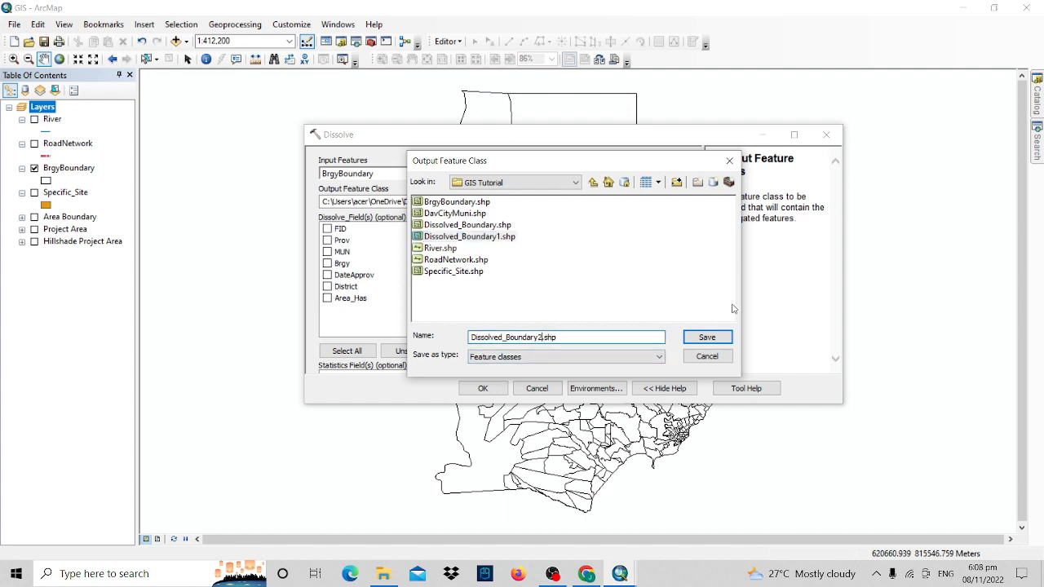
left_click(706, 336)
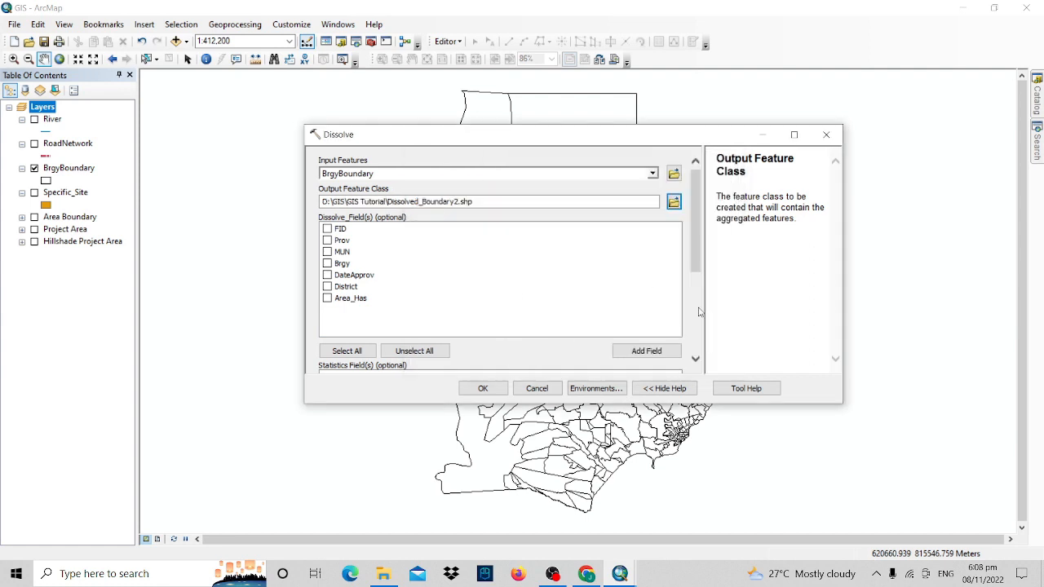
Run the dissolve with multipart feature creation disabled and compare the dissolved layer with BrgyBoundary by toggling its visibility.
left_click_drag(696, 232, 705, 330)
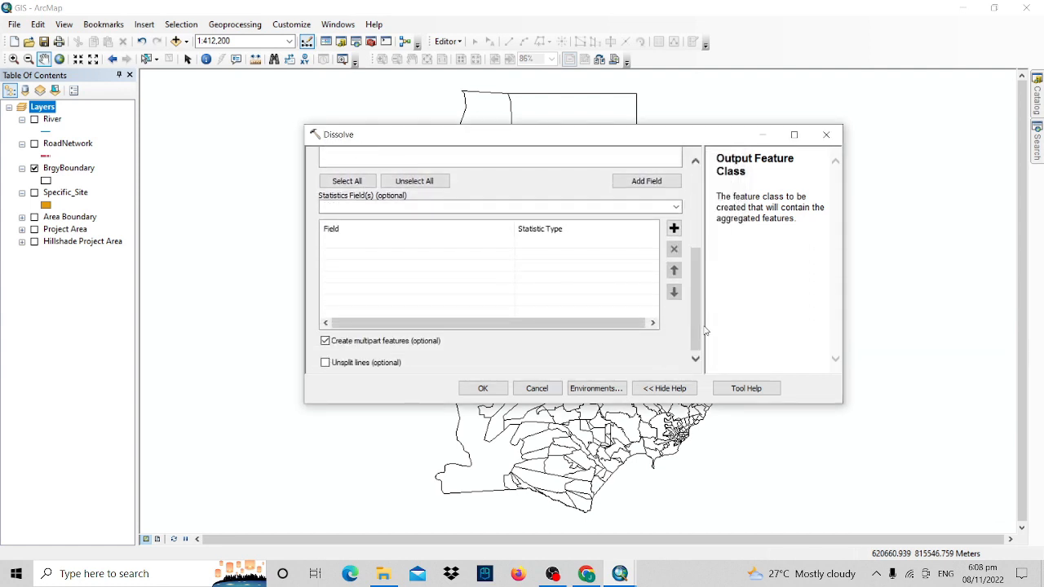
left_click(325, 343)
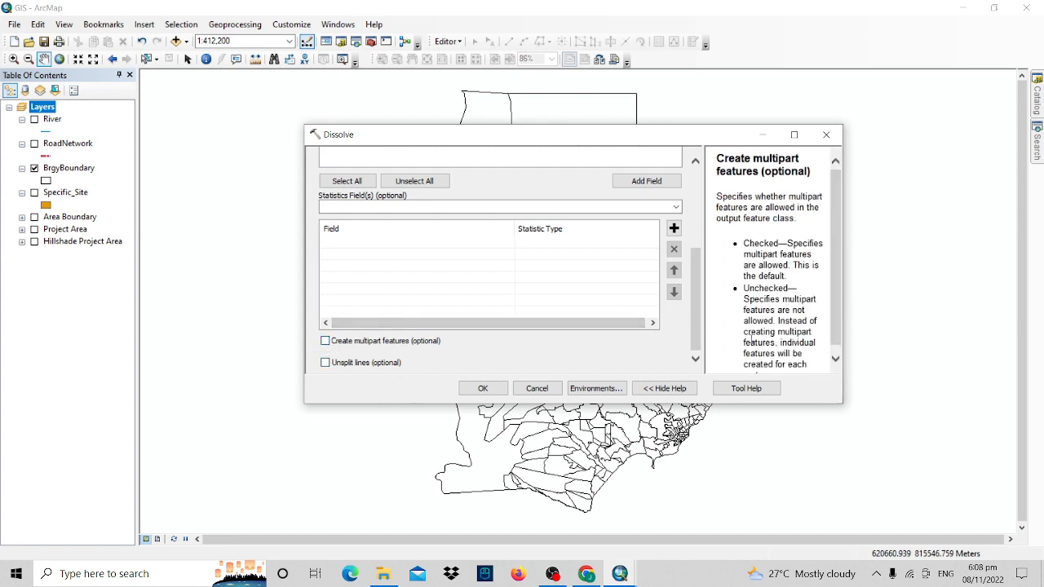
left_click(483, 389)
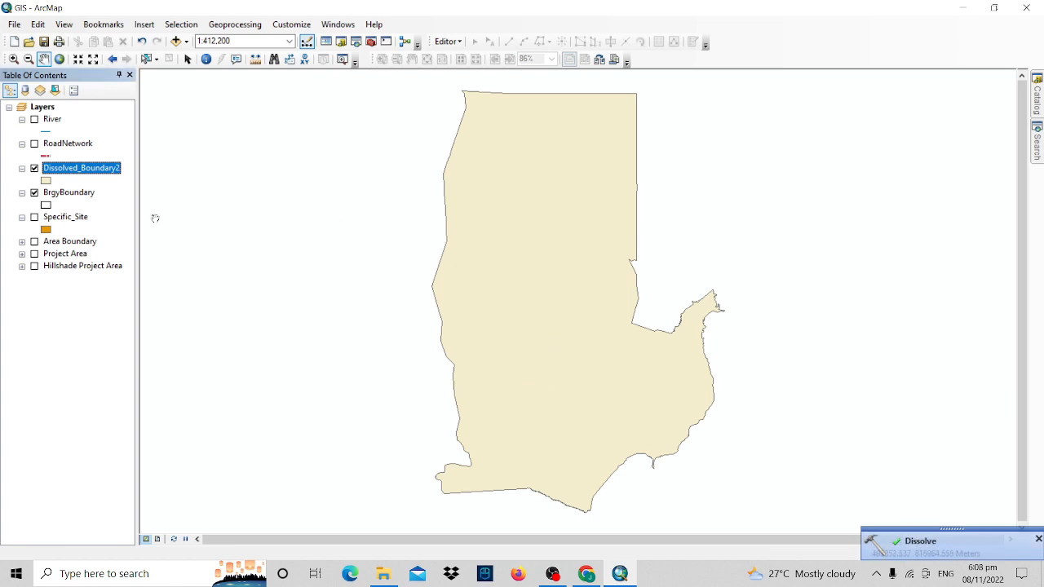
left_click(34, 168)
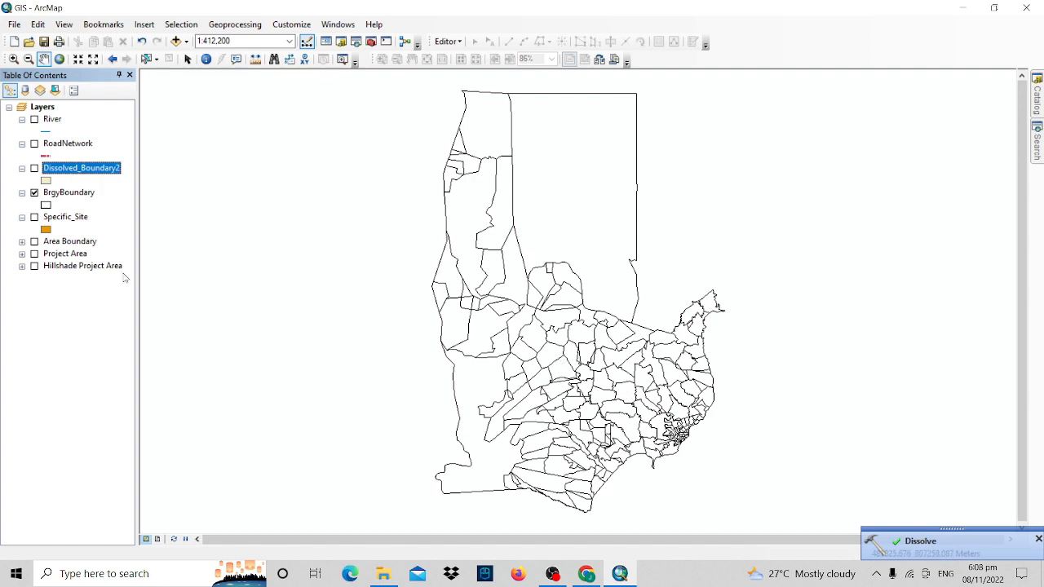
left_click(34, 168)
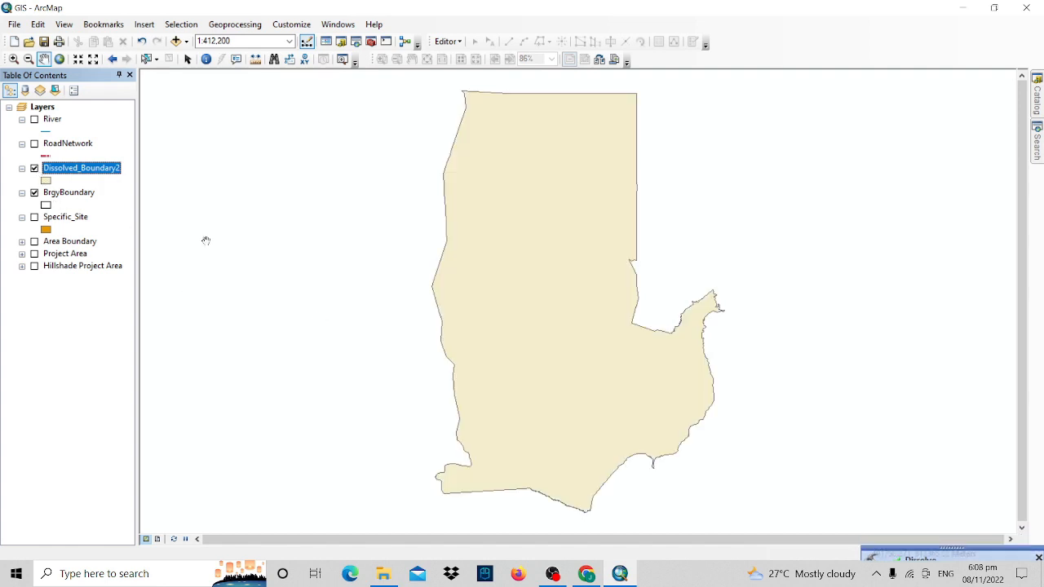
Symbolize the Dissolved_Boundary2 layer with no fill colour and a black outline of width 1.
left_click(46, 180)
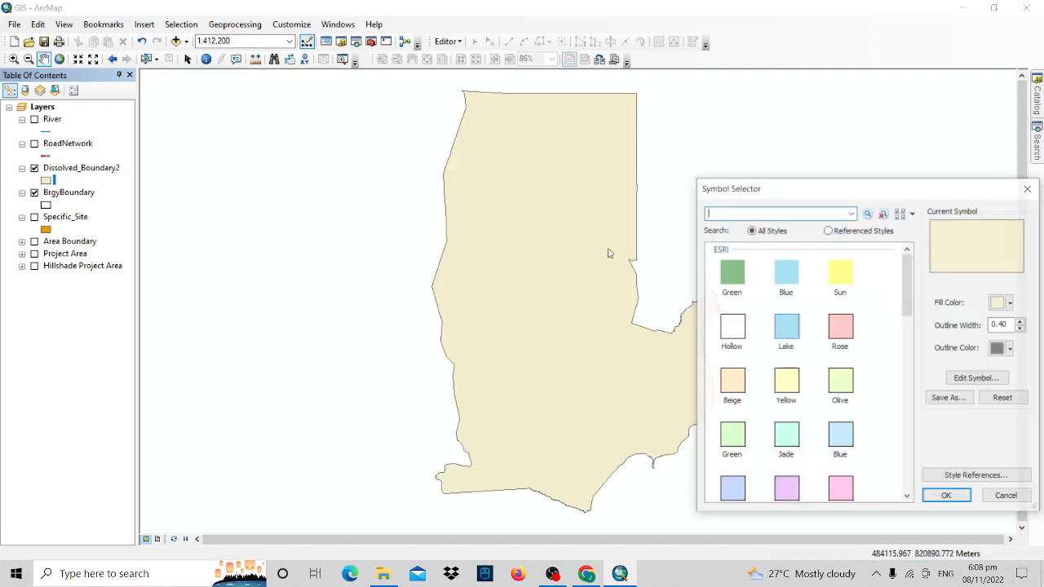
left_click(1002, 302)
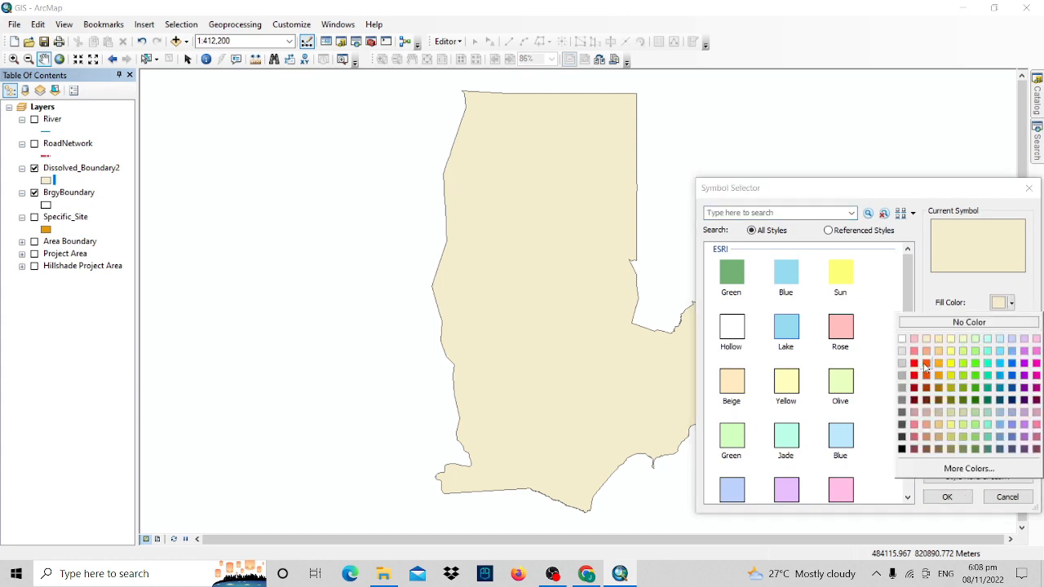
left_click(946, 322)
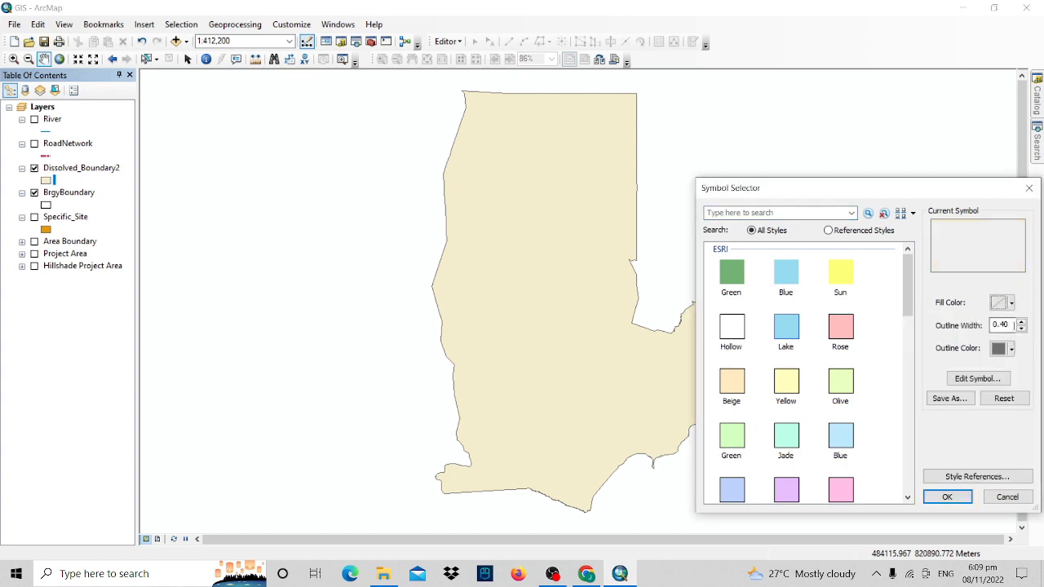
left_click(1011, 348)
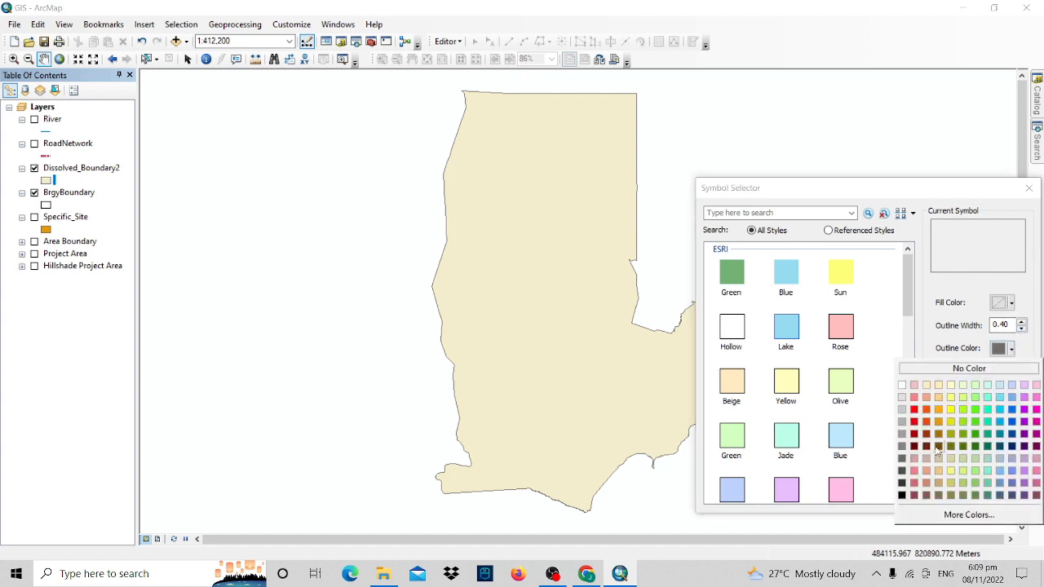
left_click(902, 495)
left_click(1022, 322)
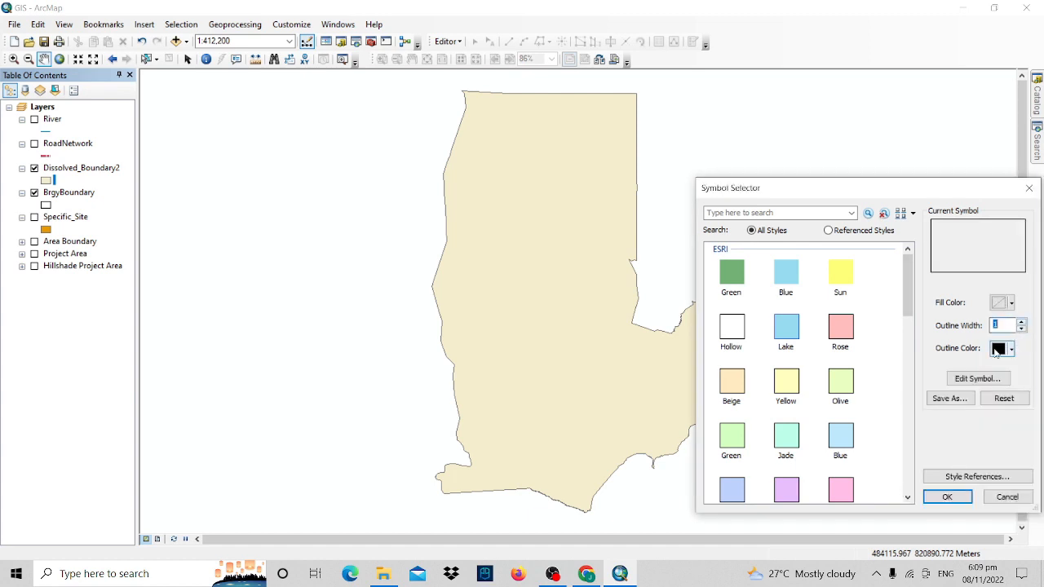
left_click(945, 496)
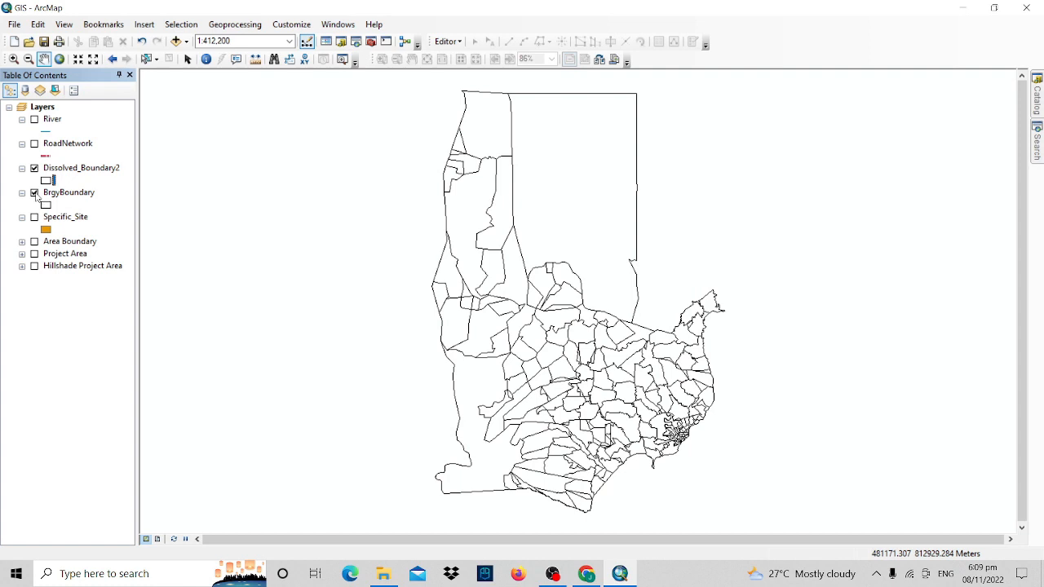
Hide the BrgyBoundary layer and examine the attribute table of Dissolved_Boundary2, closing it when done.
left_click(35, 193)
left_click(70, 169)
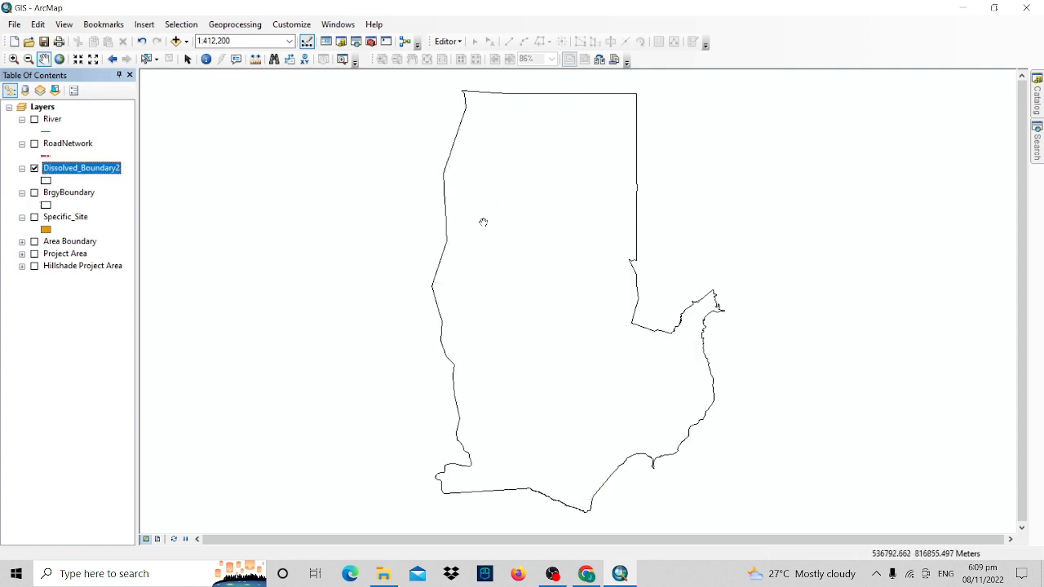
right_click(65, 172)
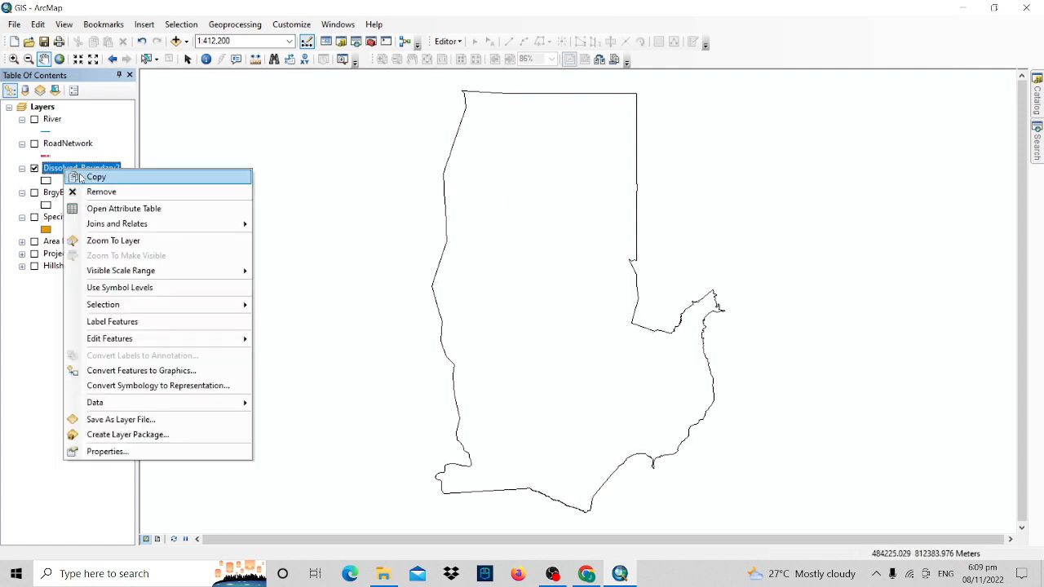
left_click(110, 210)
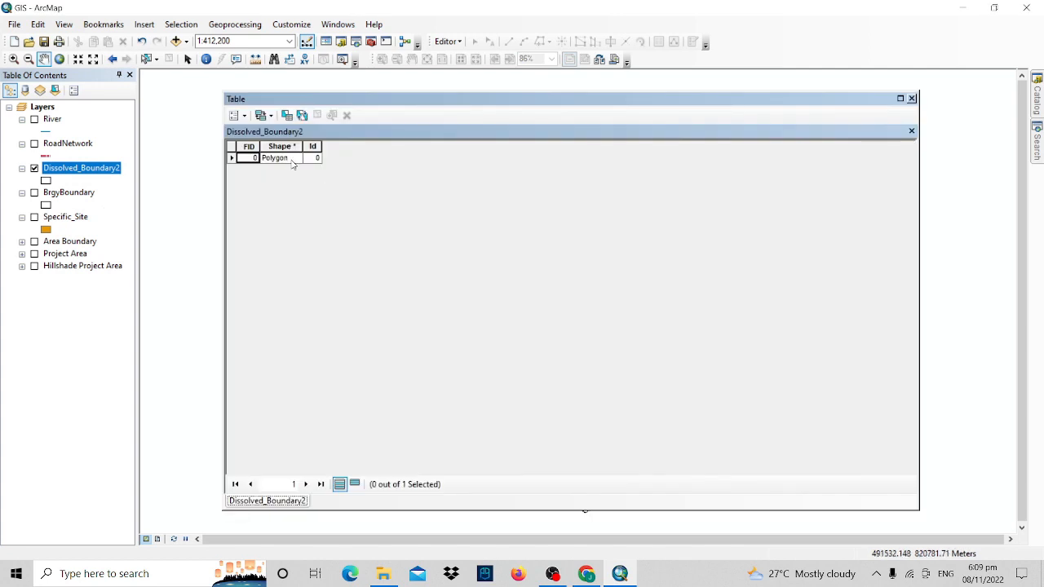
left_click(911, 98)
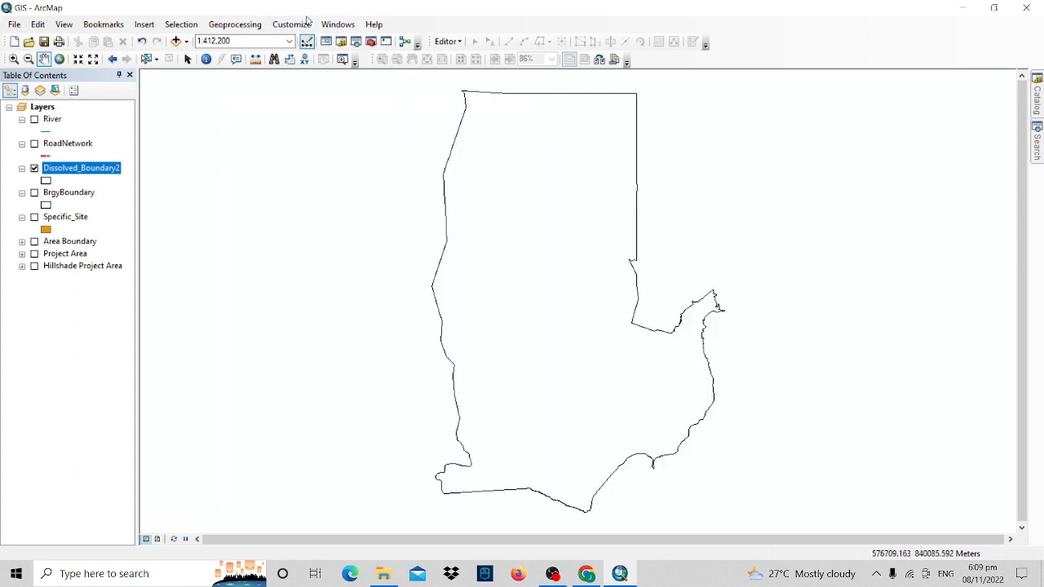
Show BrgyBoundary instead of Dissolved_Boundary2 and dissolve it to the default output with no dissolve fields and multipart features enabled.
left_click(1037, 143)
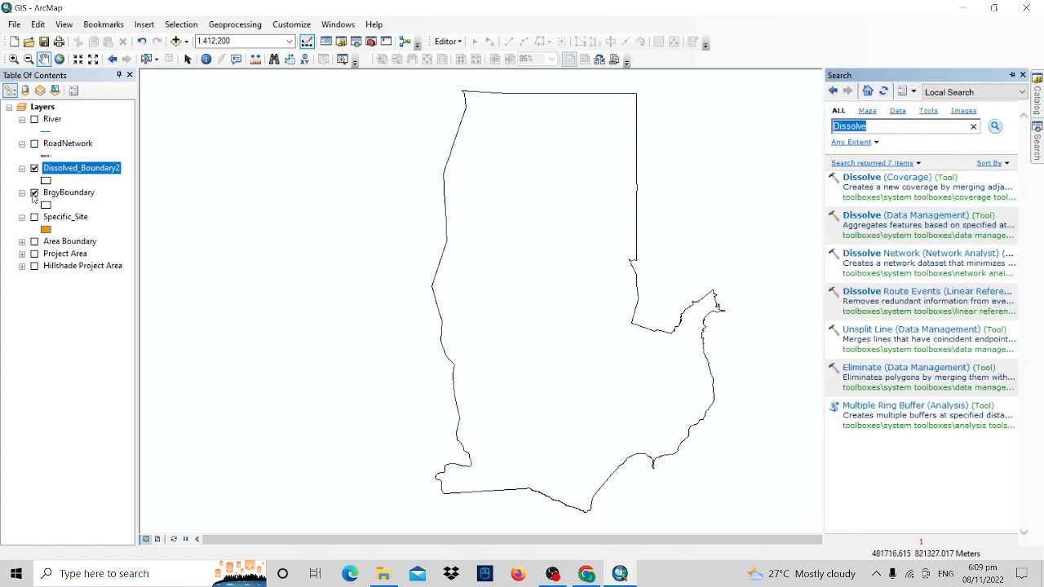
left_click(34, 168)
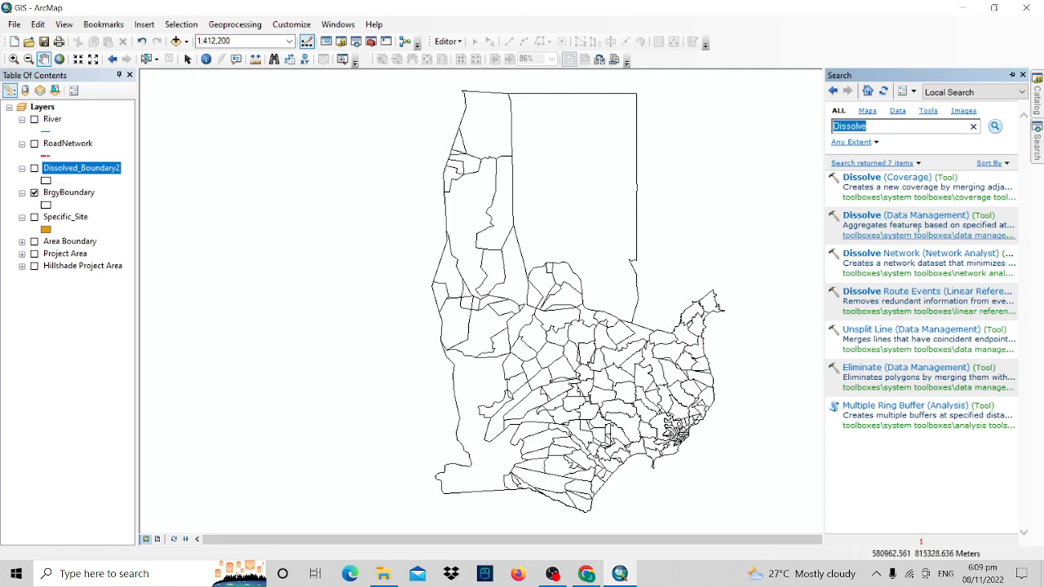
left_click(889, 215)
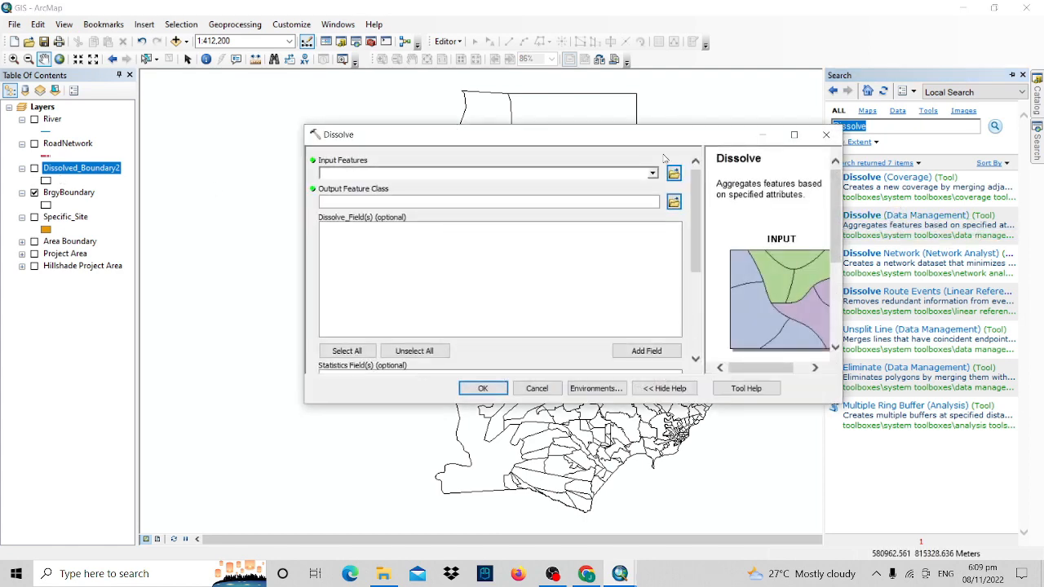
left_click(653, 173)
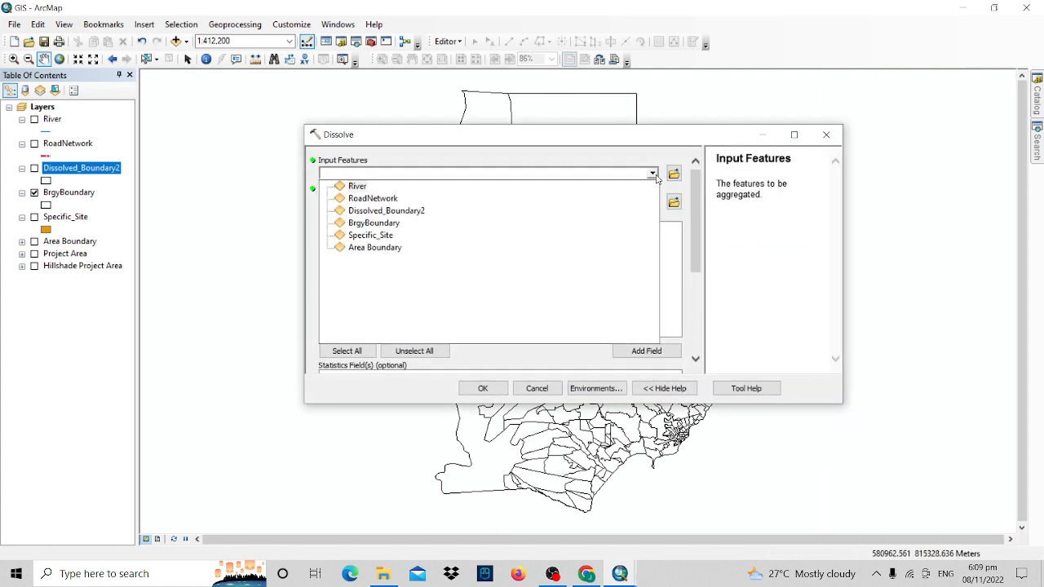
left_click(367, 223)
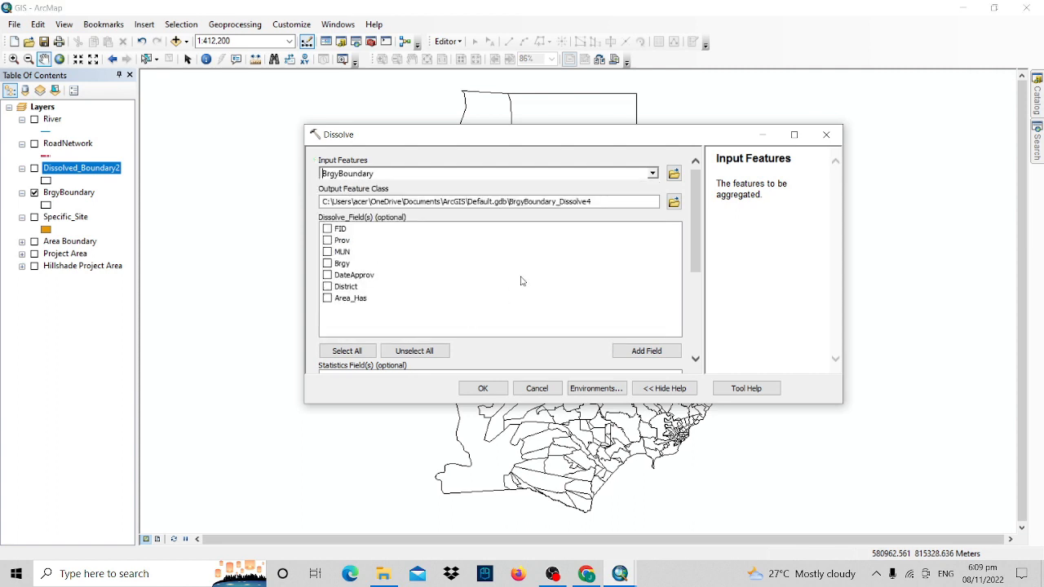
left_click_drag(699, 199, 699, 277)
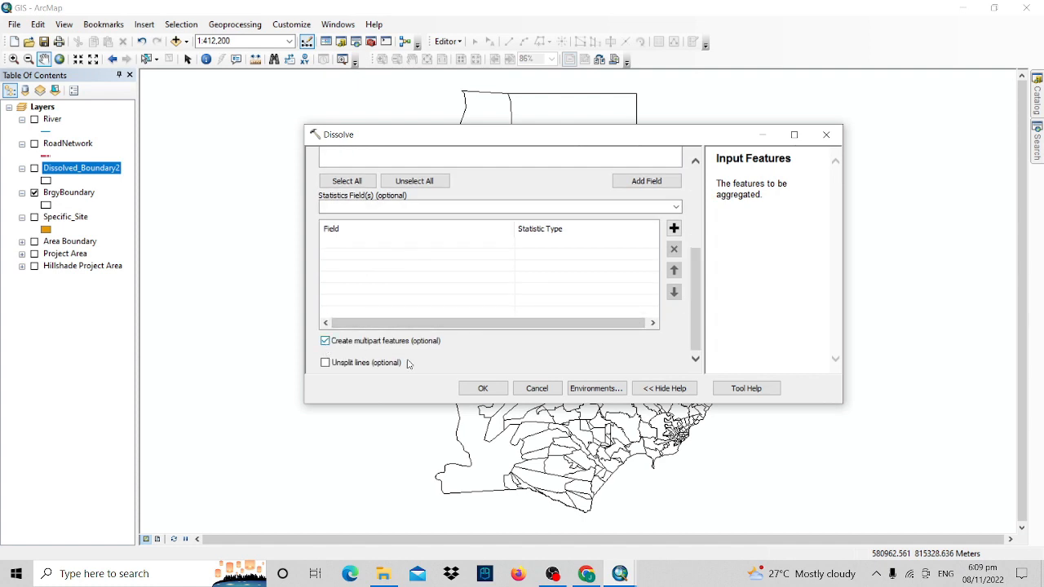
left_click(483, 388)
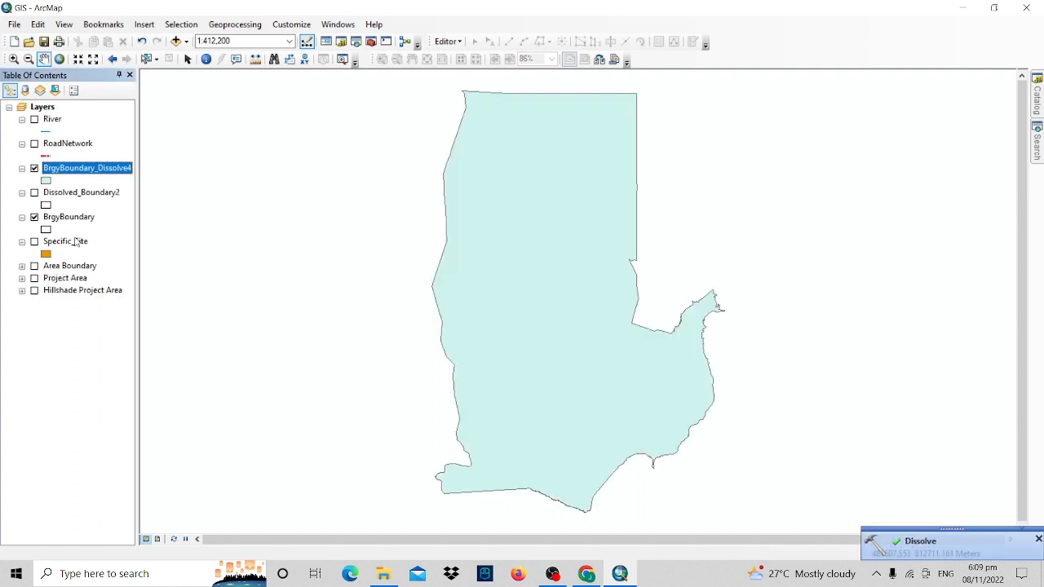
Open the attribute table of BrgyBoundary_Dissolve4 and highlight its Shape_Length and Shape_Area columns.
right_click(65, 177)
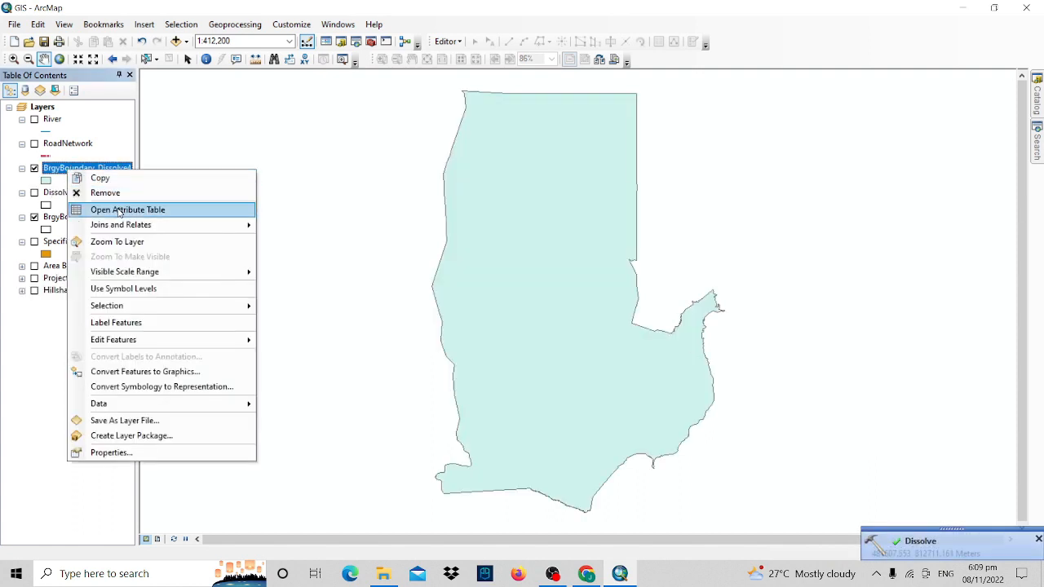
left_click(119, 210)
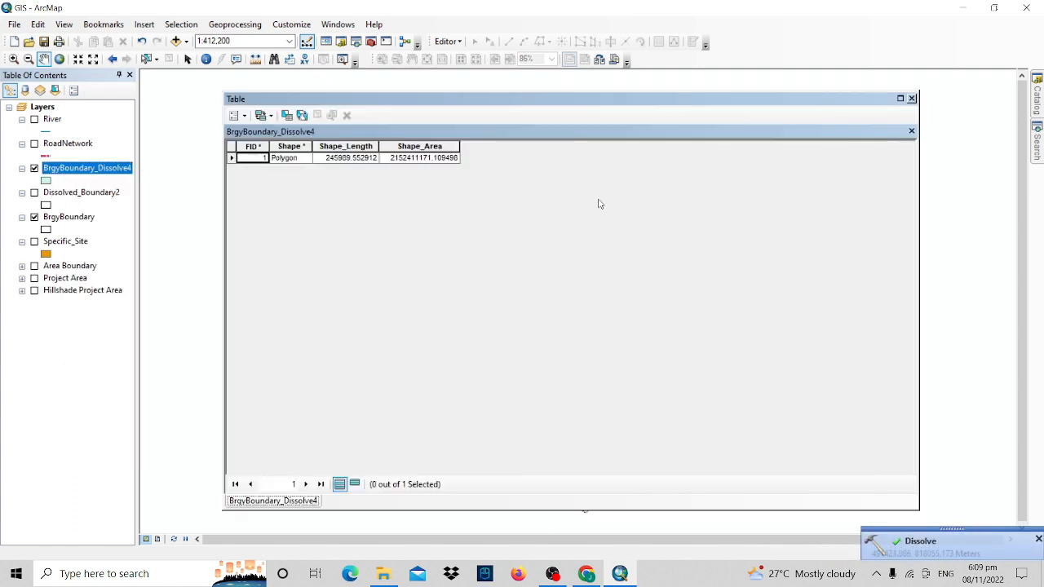
left_click(335, 147)
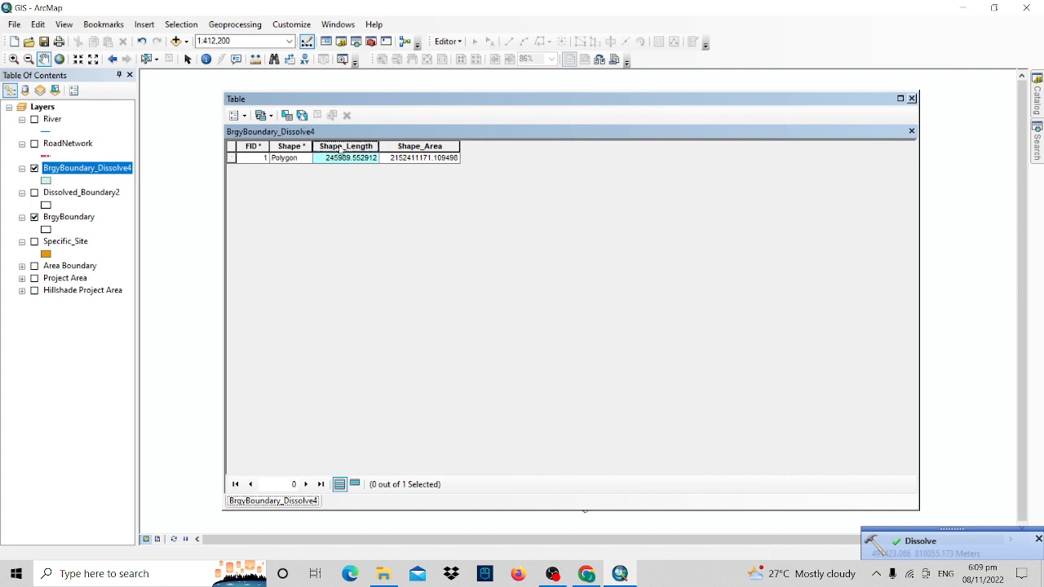
left_click(406, 150, "ctrl")
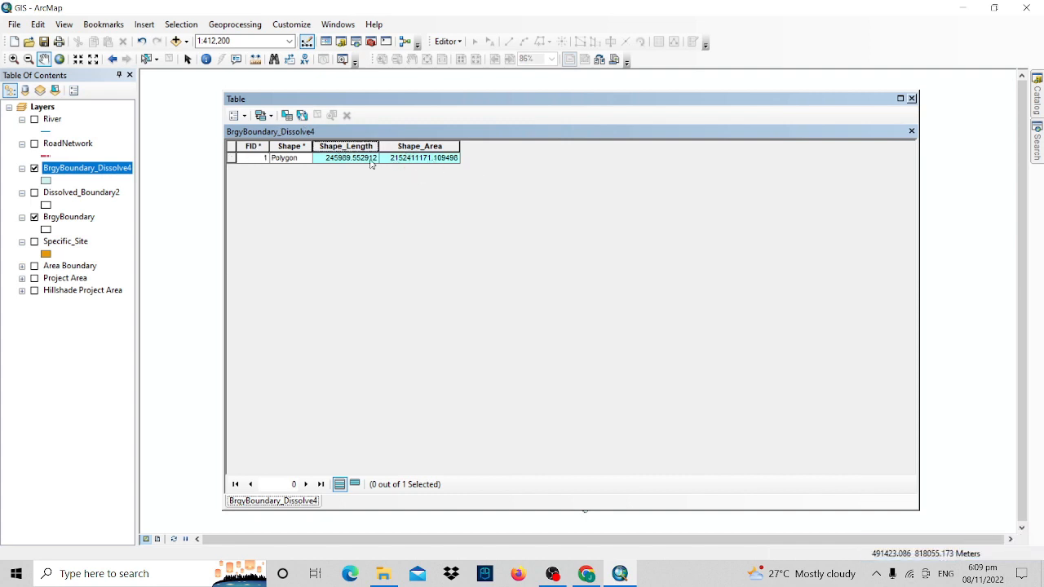
Open the attribute table of Dissolved_Boundary2 to compare its fields with BrgyBoundary_Dissolve4, closing the table window when done.
left_click(64, 194)
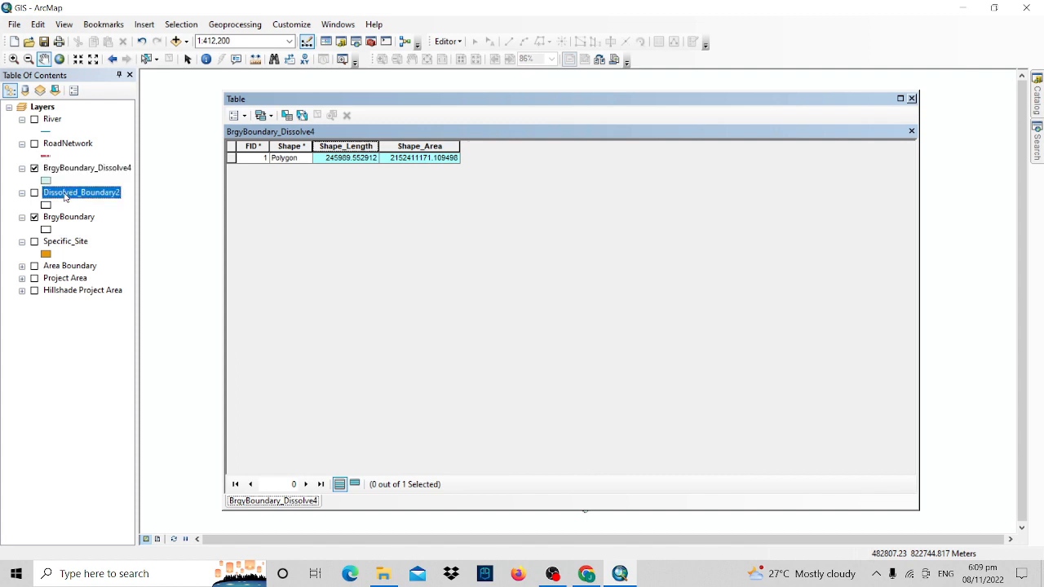
right_click(76, 194)
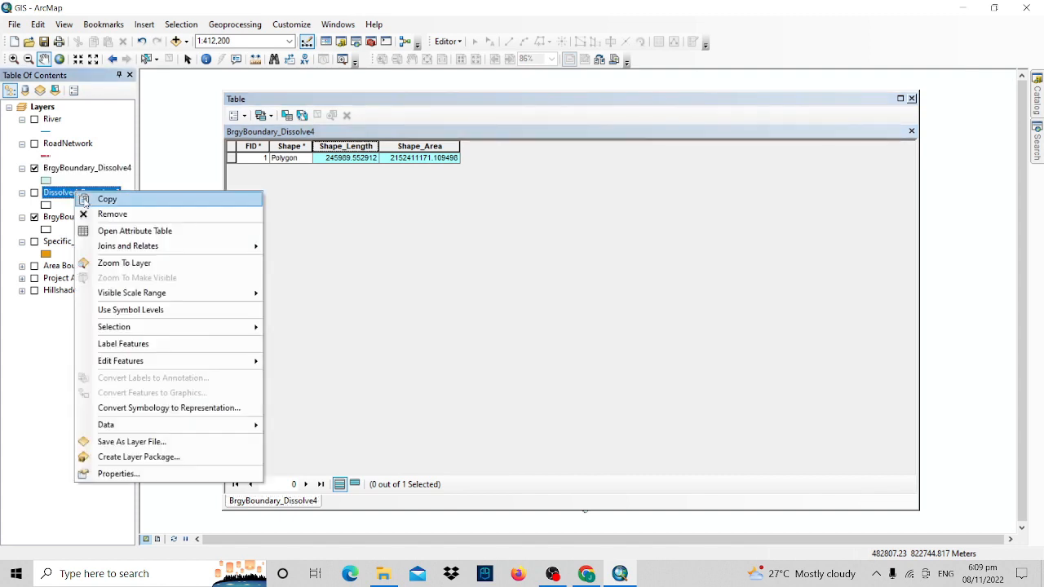
left_click(122, 232)
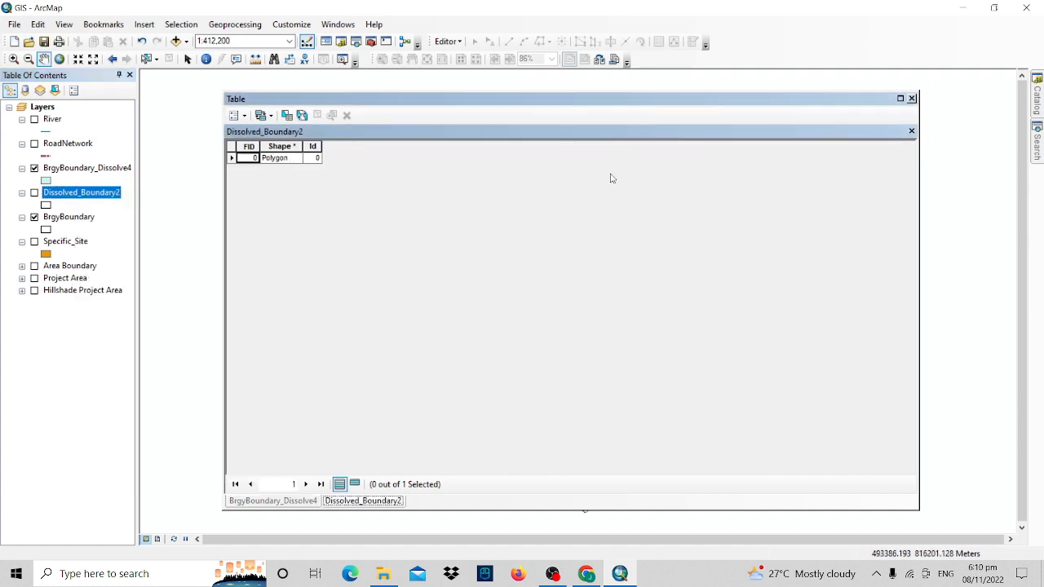
left_click(910, 98)
mouse_move(1037, 142)
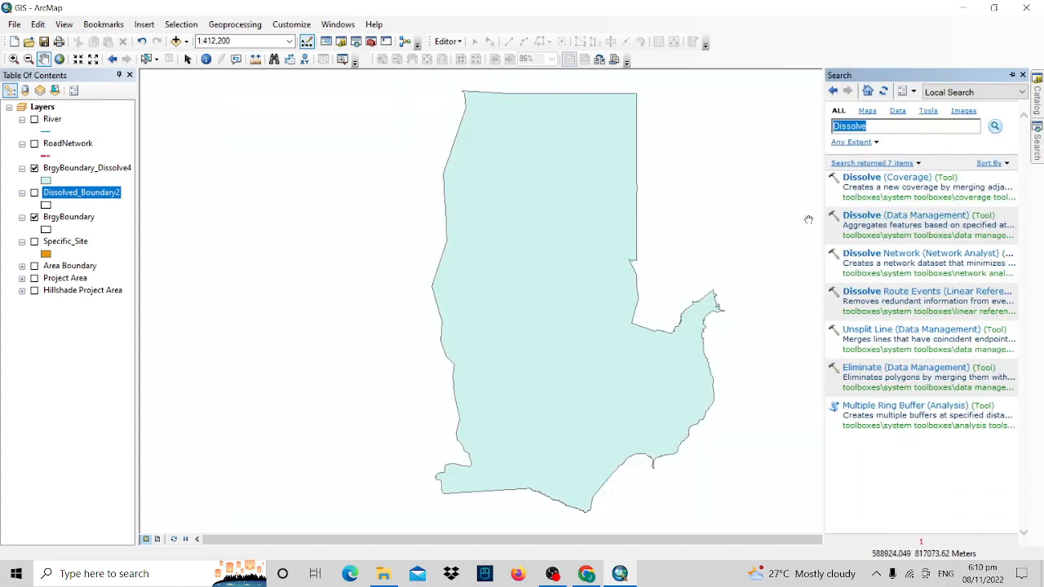
left_click(867, 216)
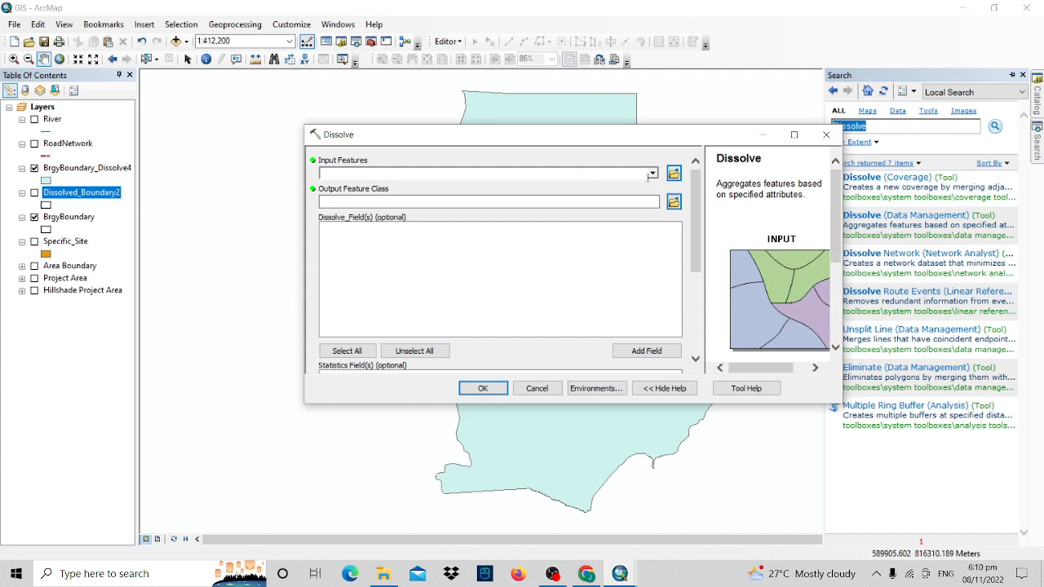
left_click(652, 174)
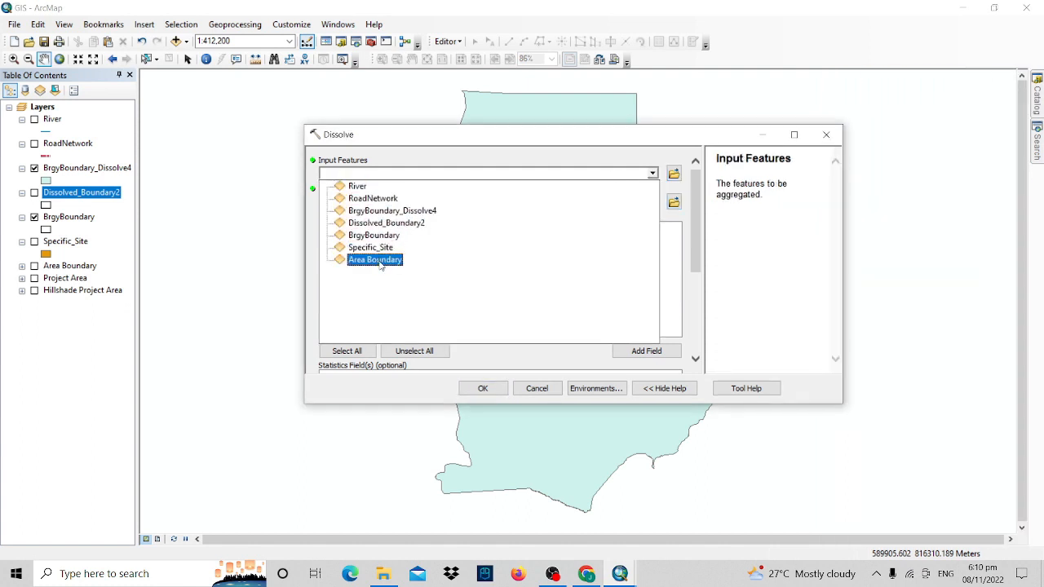
left_click(369, 235)
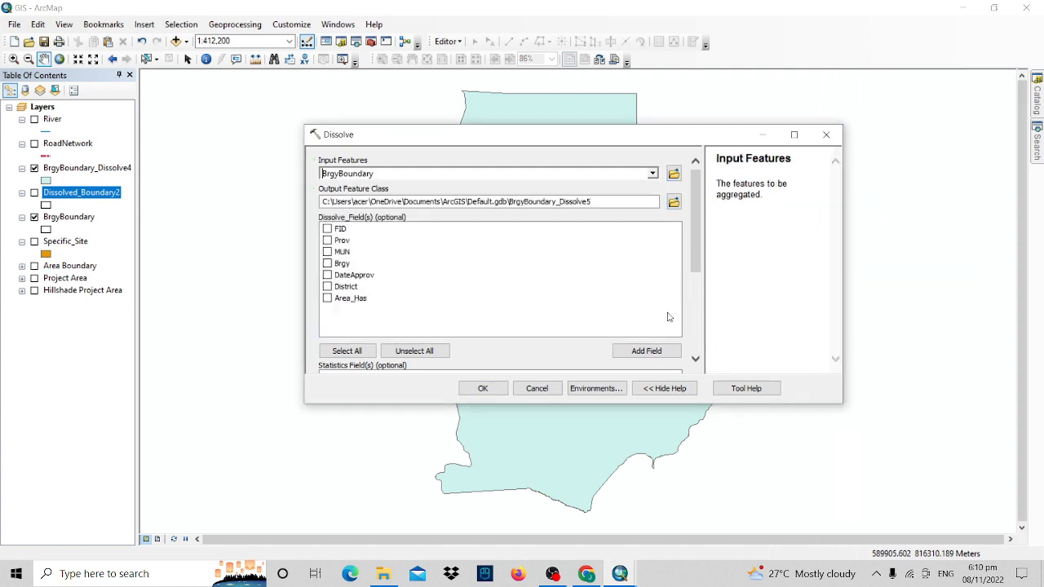
scroll(693, 261, "down", 5)
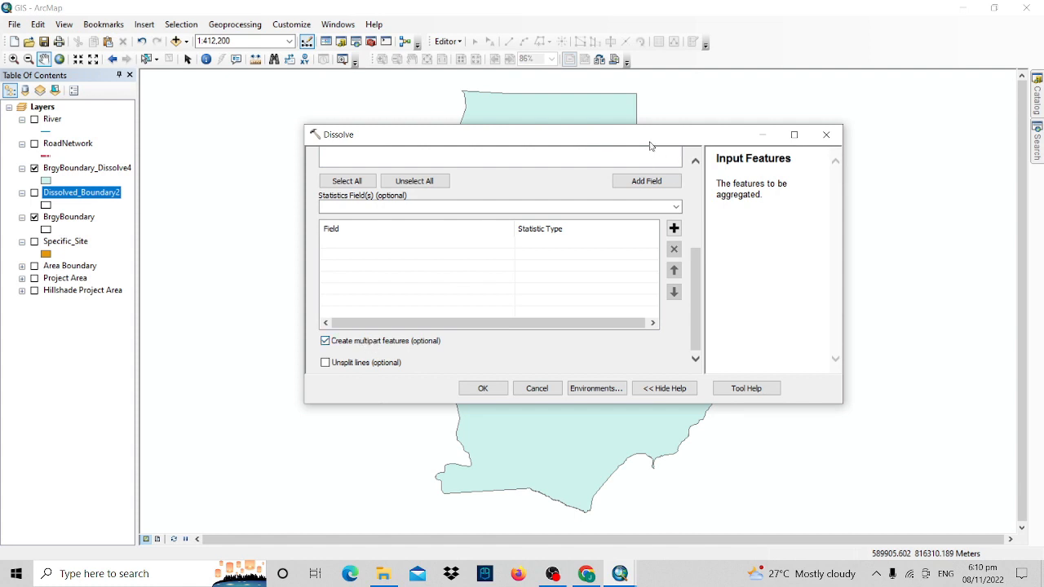
left_click(825, 134)
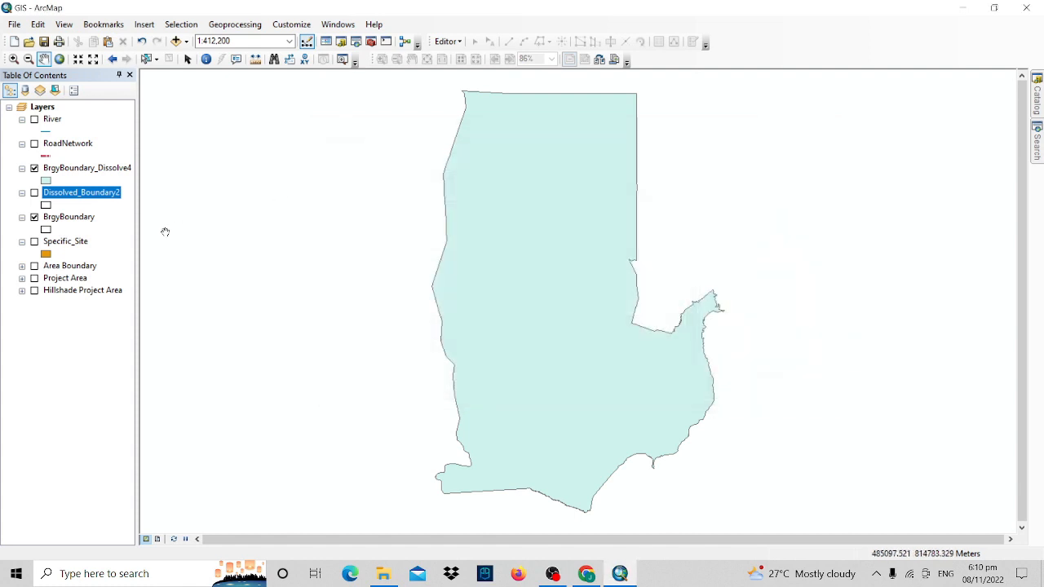
Turn on the Dissolved_Boundary2 layer and select the BrgyBoundary_Dissolve4 layer.
left_click(34, 192)
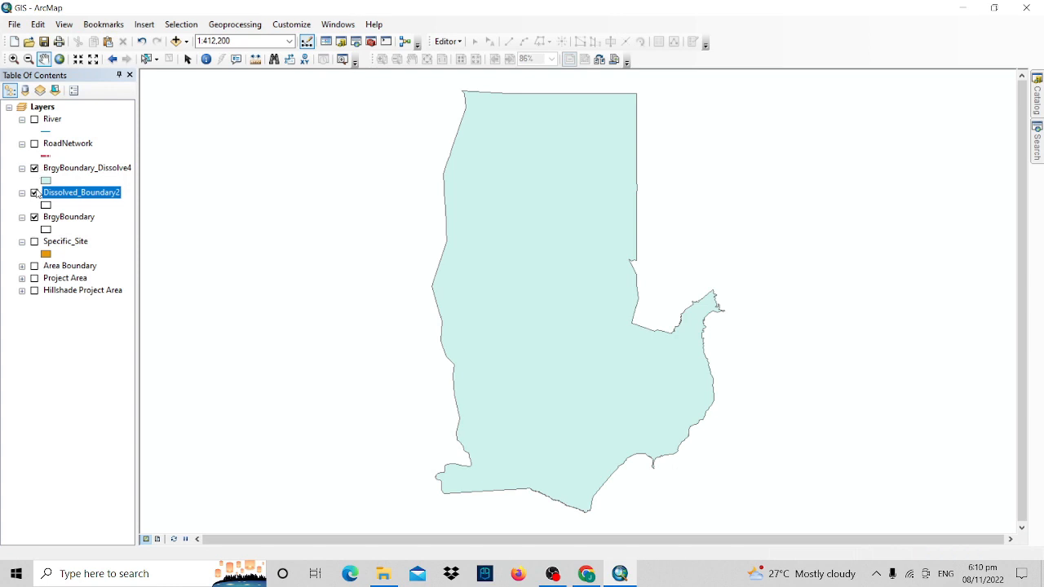
left_click(72, 170)
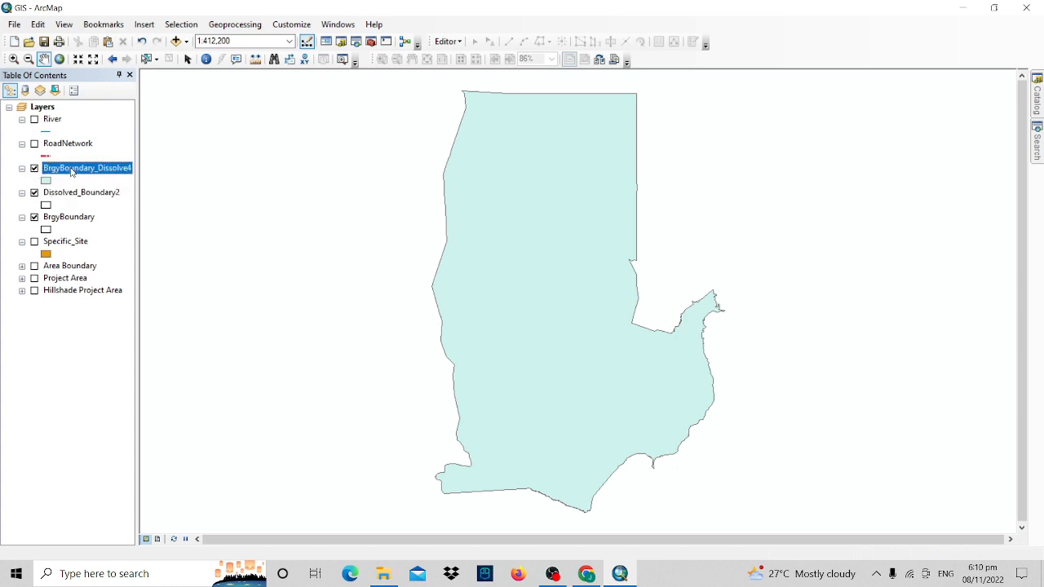